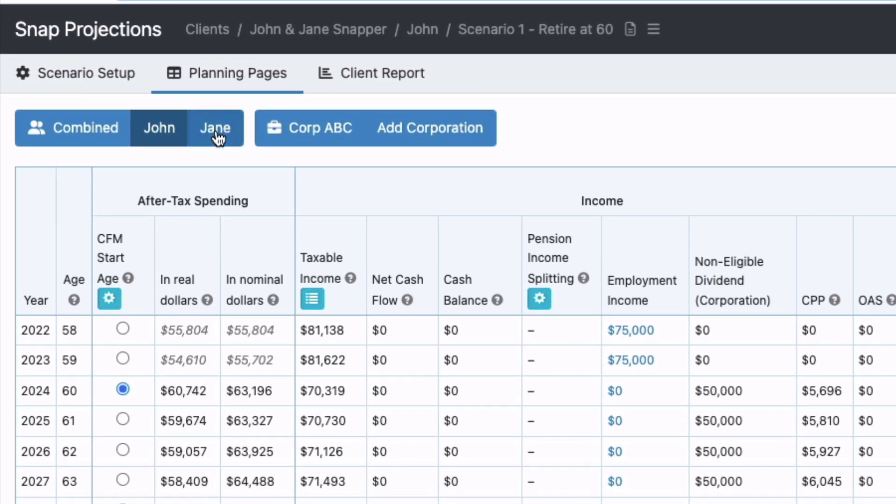
# Switch the planning table to Jane, then to the Combined view for both spouses
pyautogui.click(216, 132)
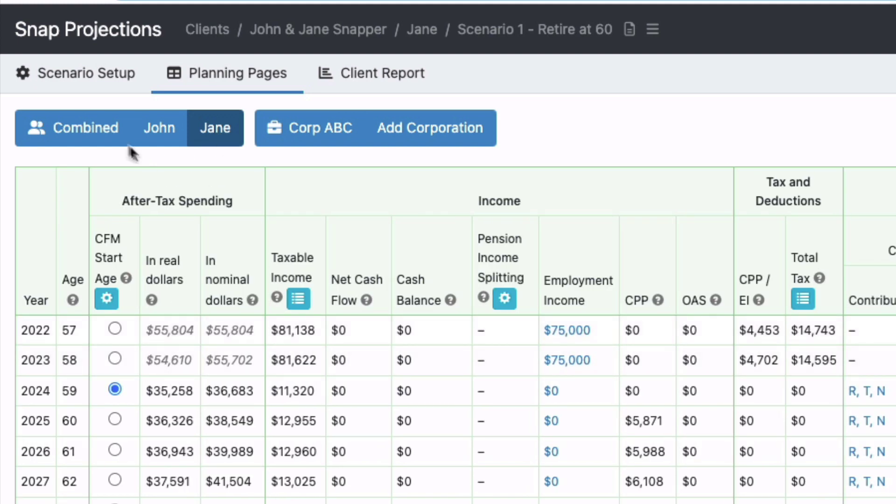
pyautogui.click(103, 131)
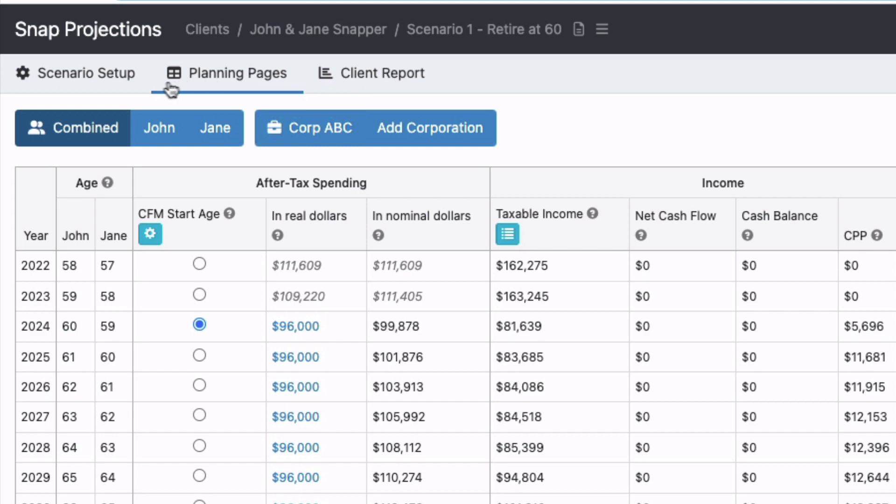
# Review the Client, General and Income scenario setup pages
pyautogui.moveTo(97, 85)
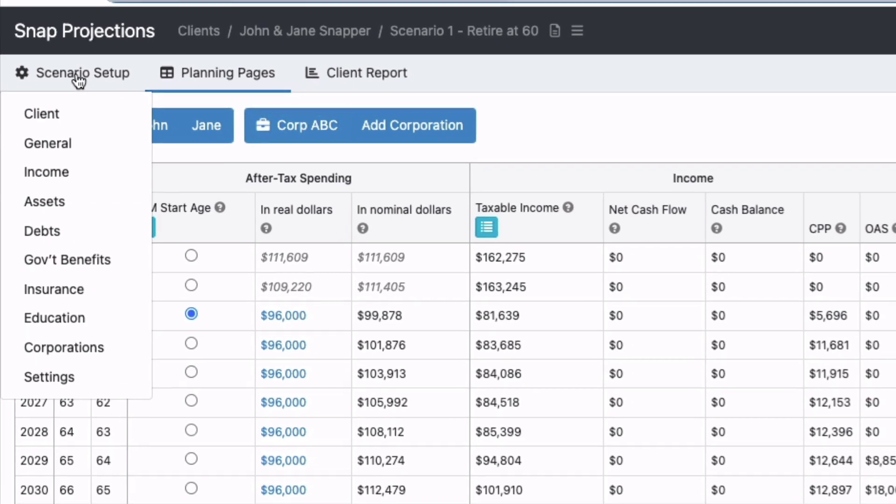
pyautogui.click(81, 81)
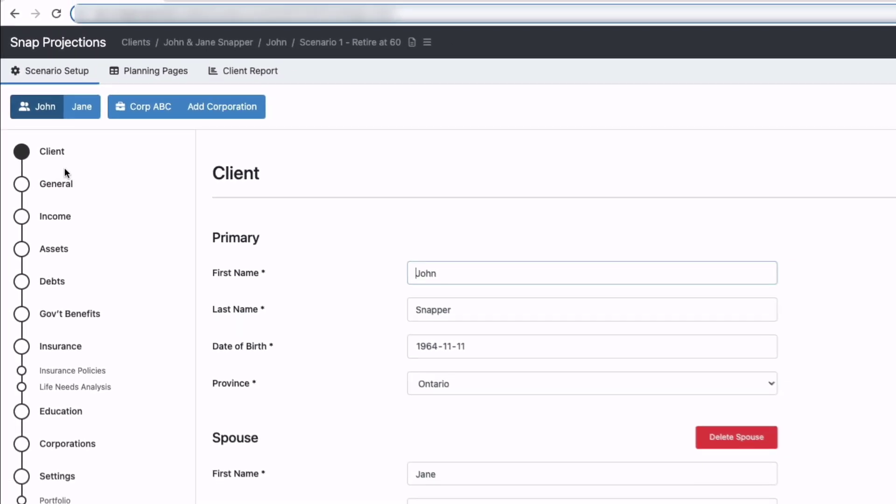
pyautogui.click(55, 169)
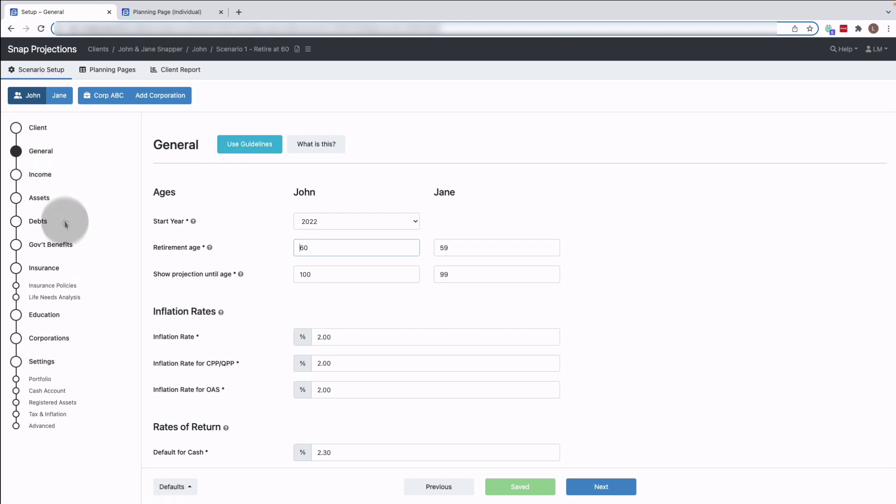
pyautogui.click(42, 176)
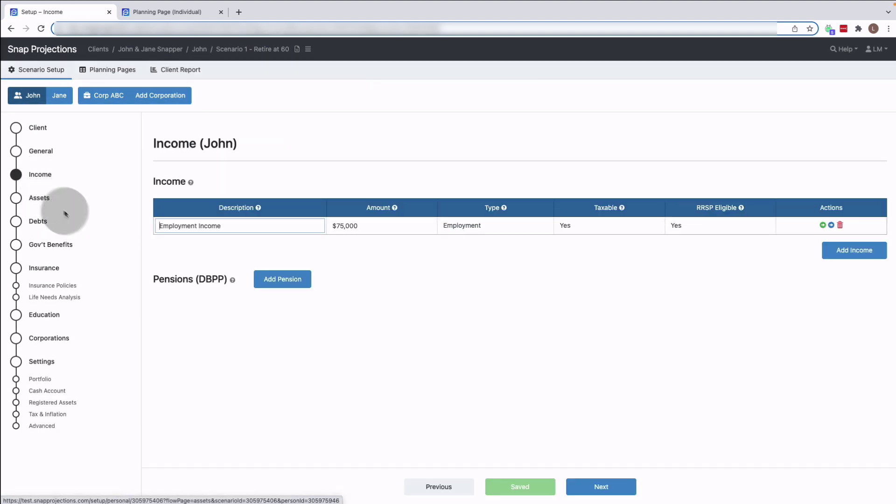
# Step through the Assets and Debts pages, then return to the individual planning table
pyautogui.click(602, 488)
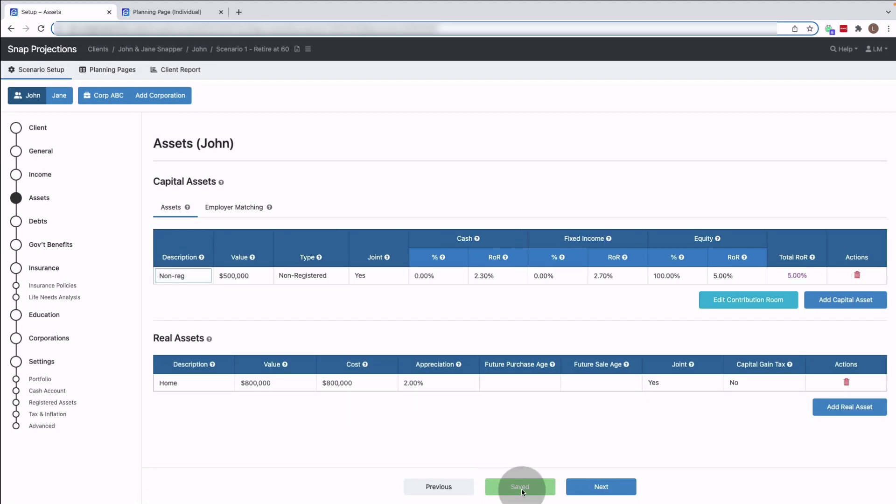
pyautogui.click(608, 491)
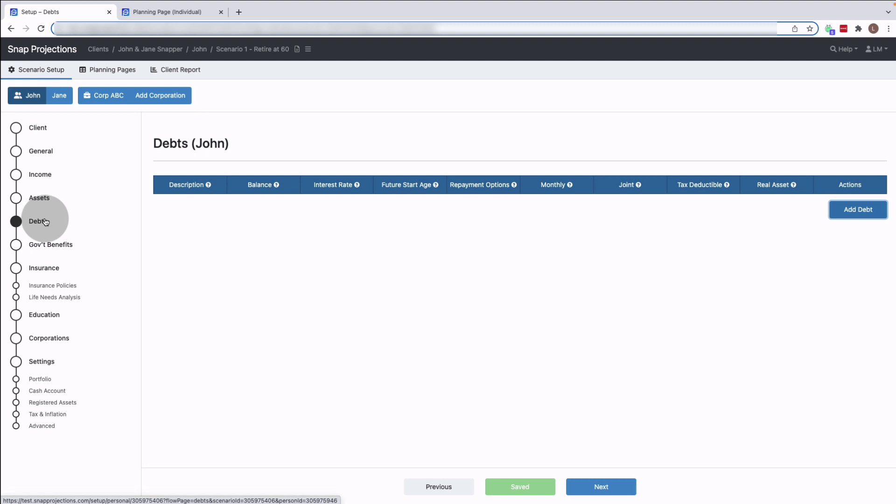
pyautogui.click(107, 72)
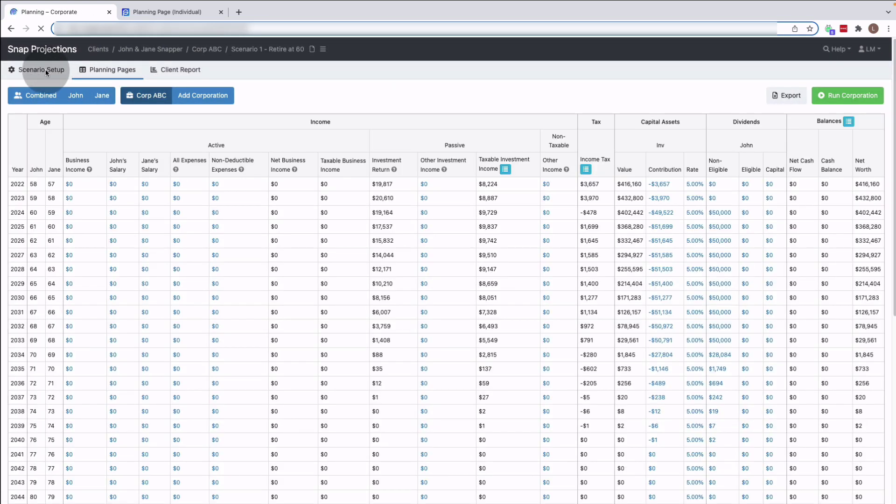
# Open the Corp ABC assets setup page listing the $400,000 Inv capital asset
pyautogui.click(44, 70)
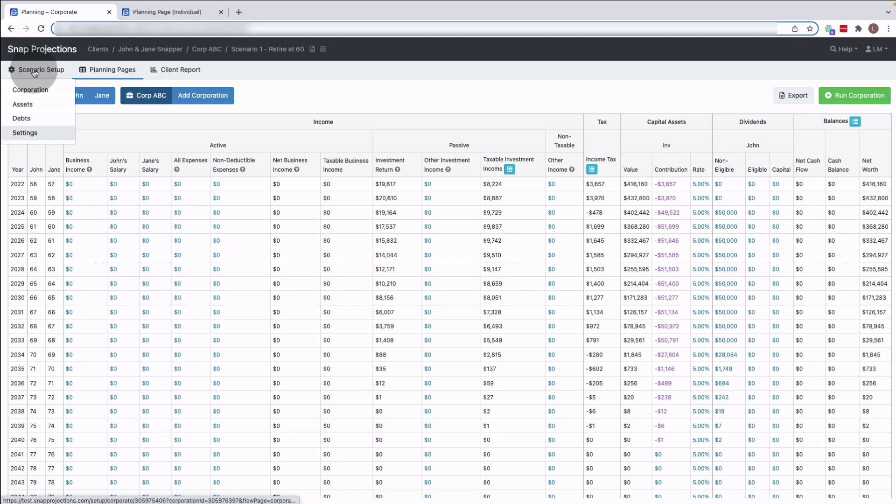
pyautogui.click(27, 105)
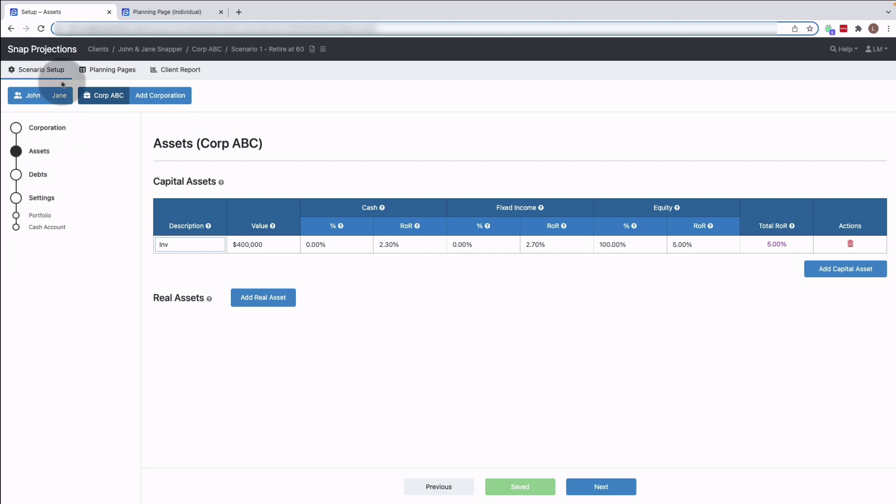
# Browse the client report's Report Settings, Report Editor and Report Preview pages
pyautogui.click(178, 70)
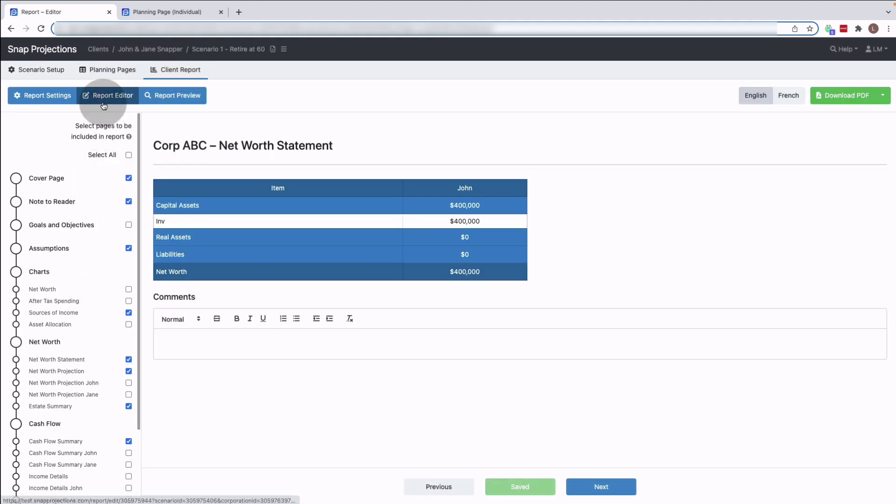
pyautogui.click(41, 96)
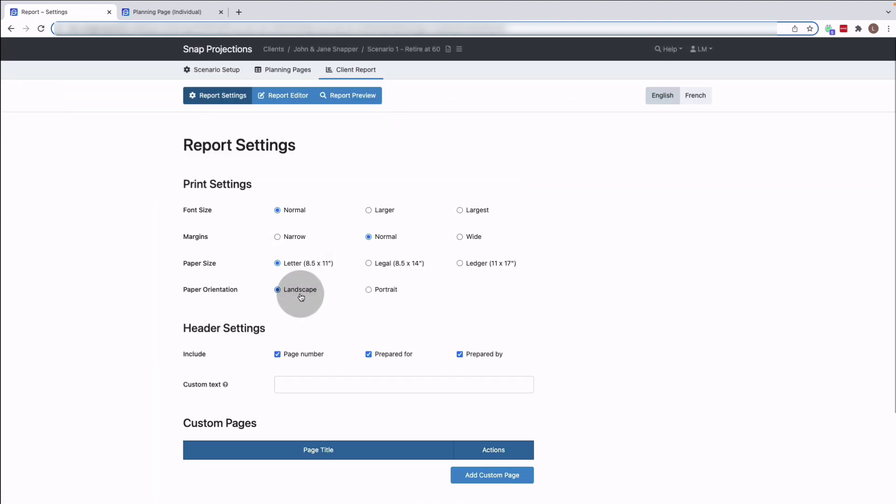
pyautogui.scroll(-3, 303, 287)
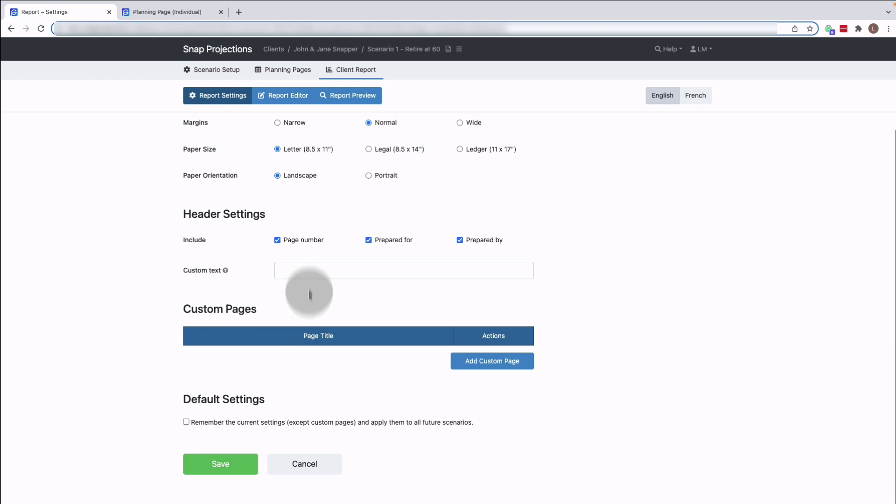
pyautogui.click(287, 95)
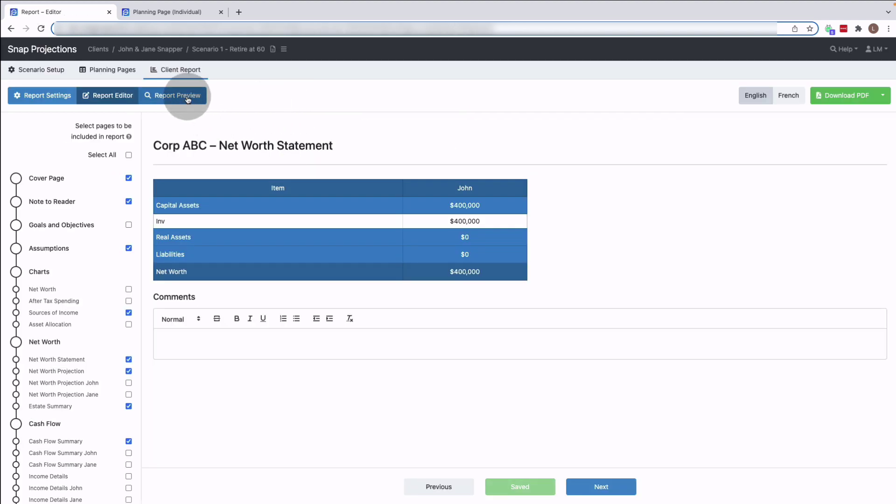
pyautogui.click(187, 99)
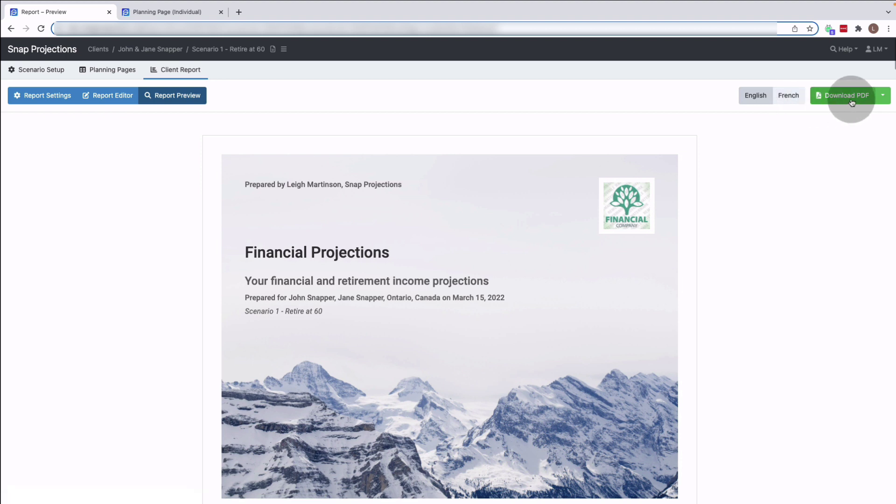
# Choose Generate PDF as the output and generate the client report PDF from the editor
pyautogui.click(881, 96)
pyautogui.click(869, 115)
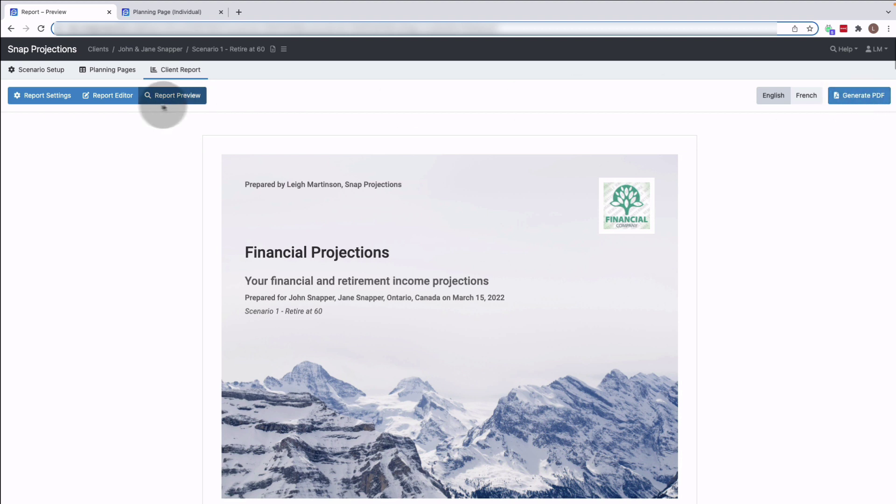
pyautogui.click(118, 97)
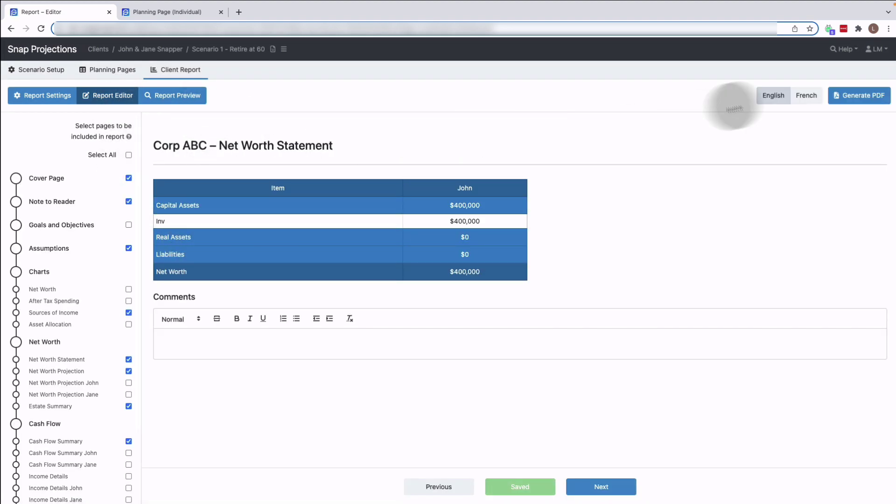
pyautogui.click(858, 98)
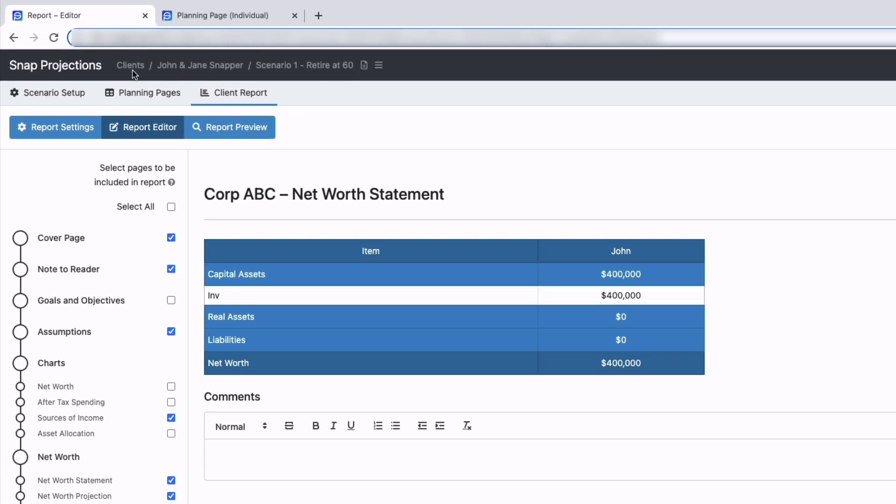
# Close the Select Scenario dialog and cancel the breadcrumb scenario rename
pyautogui.click(204, 70)
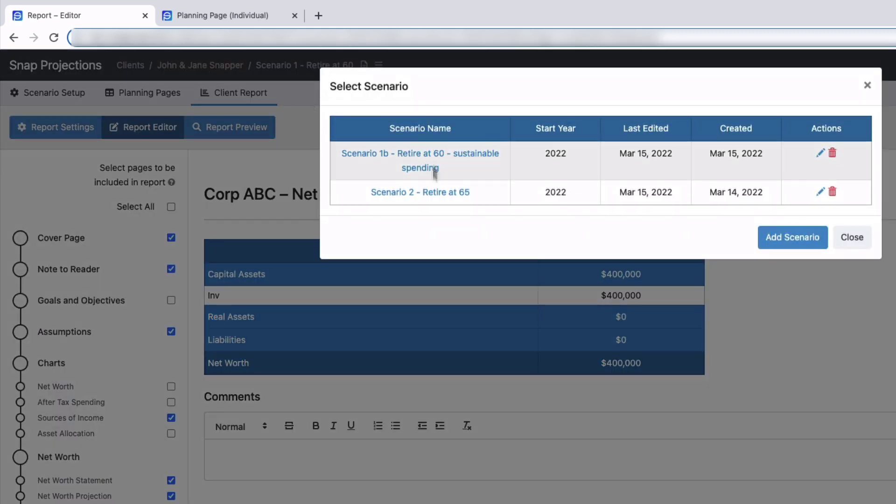
pyautogui.click(854, 238)
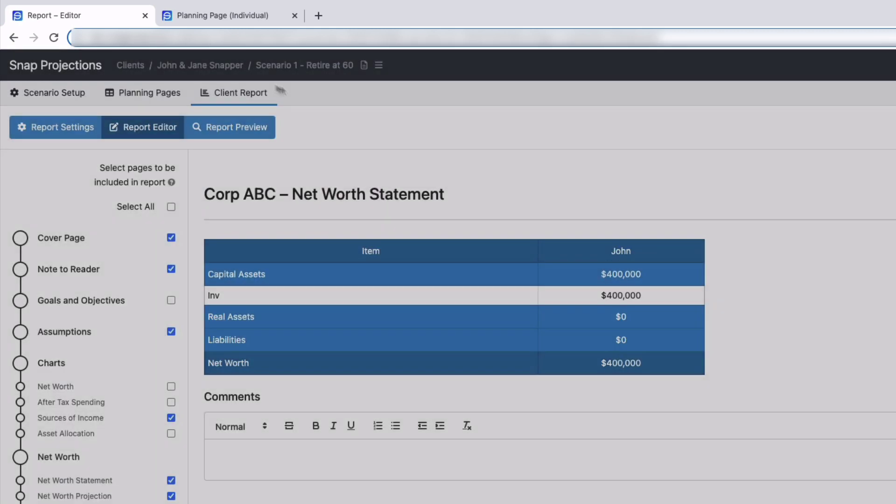
pyautogui.click(284, 69)
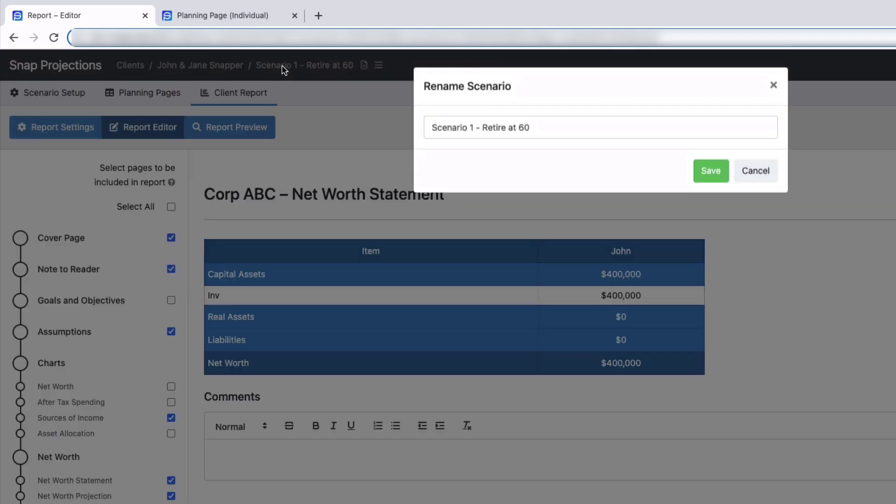
pyautogui.click(753, 171)
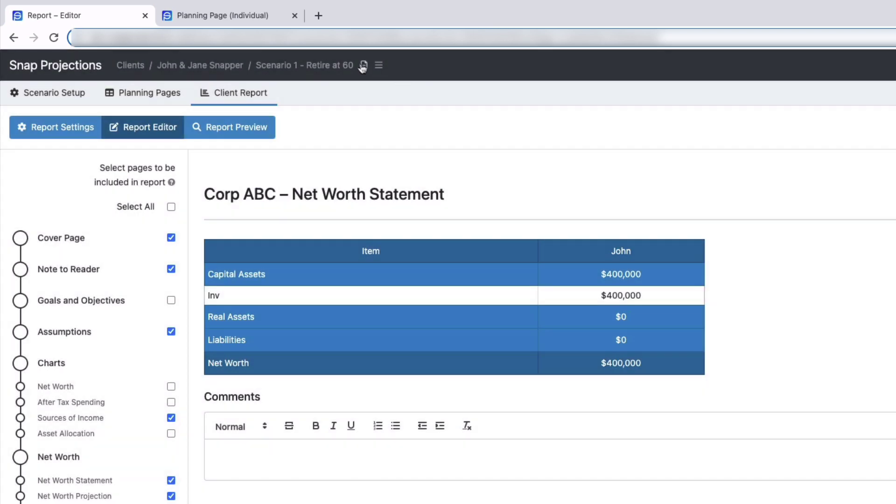
# Open and close the scenario notes and the scenario actions list without changes
pyautogui.click(364, 66)
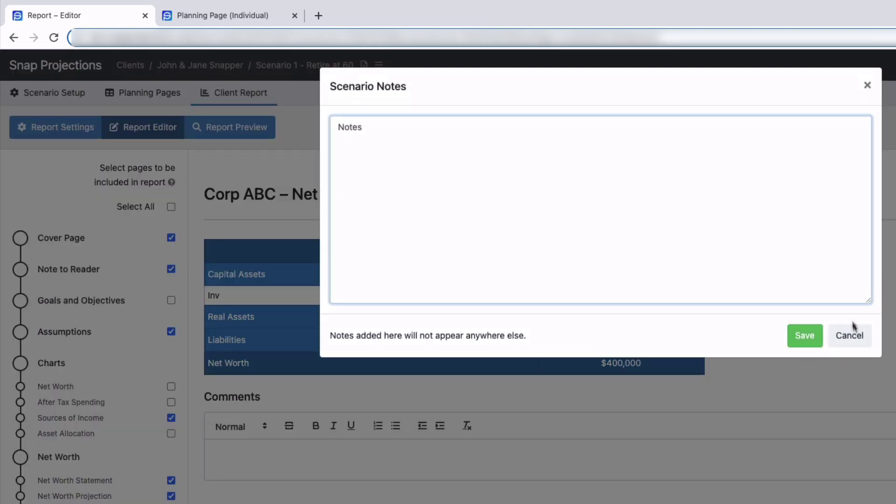
pyautogui.click(857, 340)
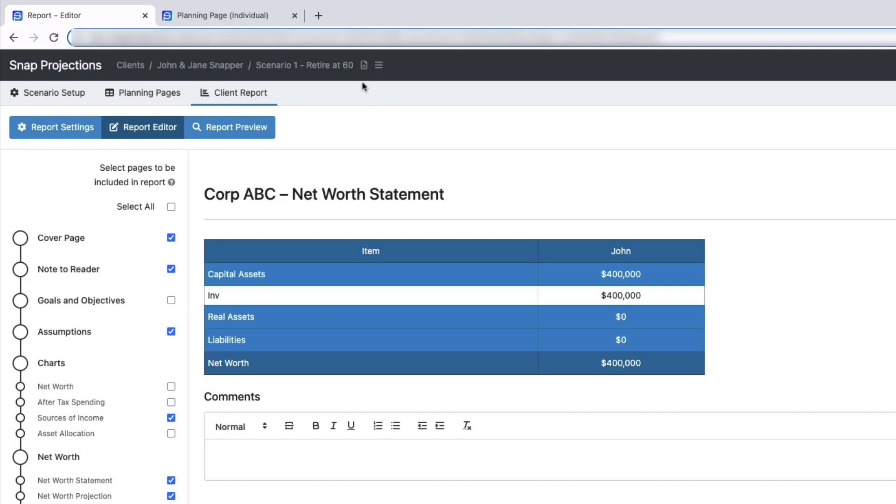
pyautogui.click(378, 67)
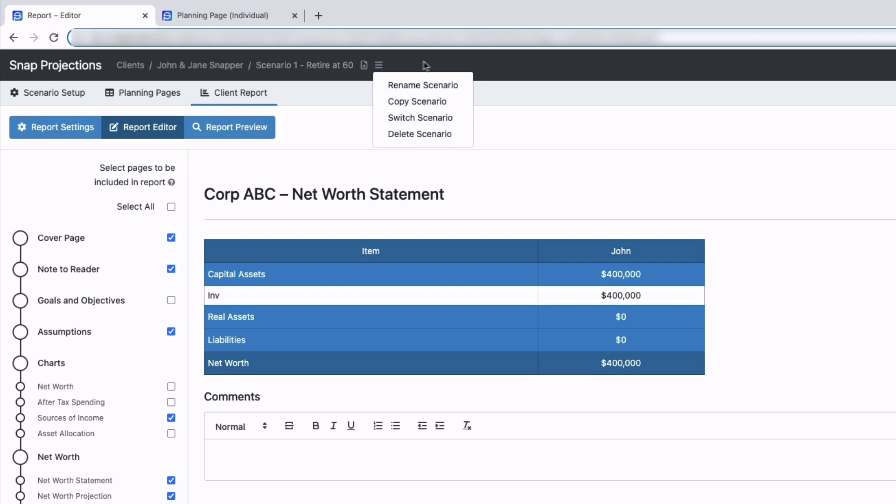
pyautogui.click(440, 65)
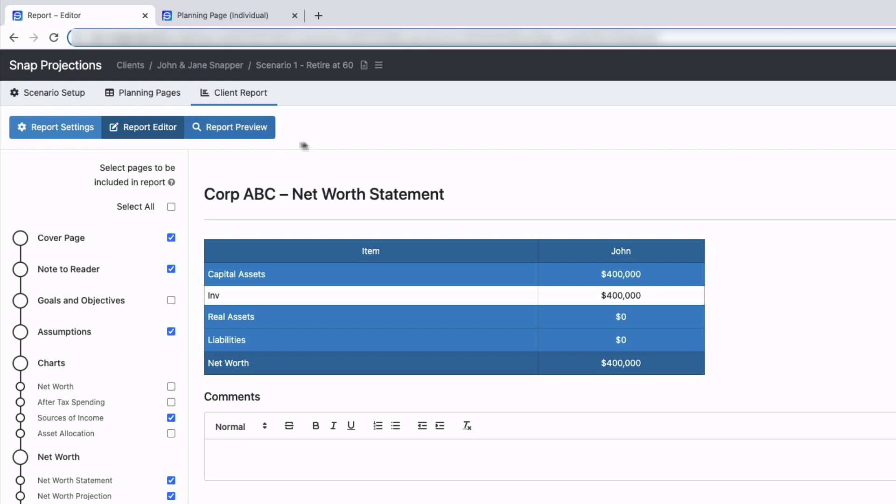
pyautogui.click(378, 66)
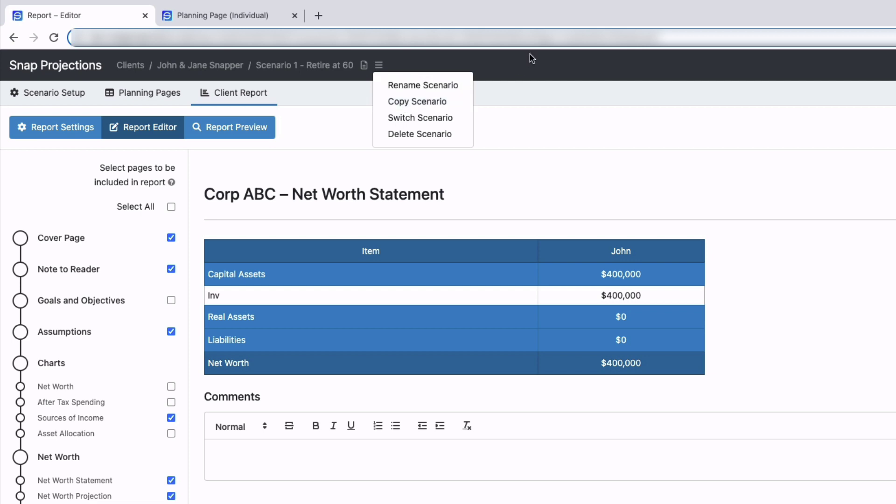
pyautogui.click(539, 69)
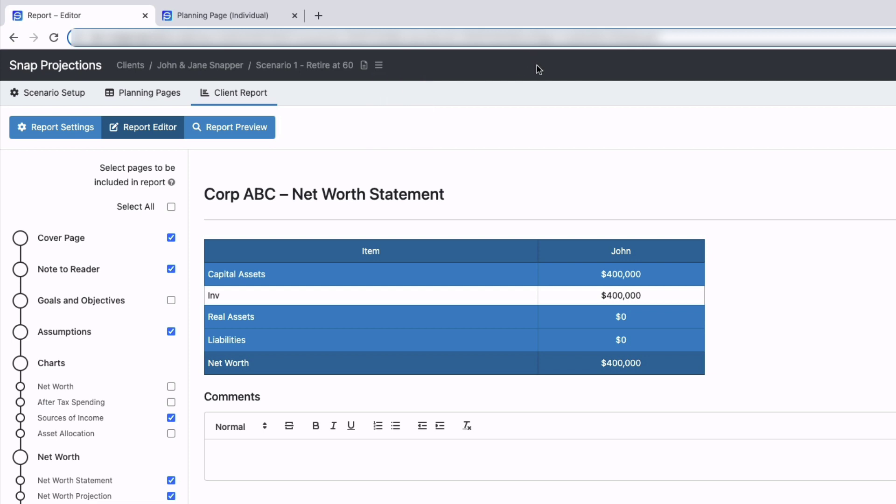
# Show the Combined household planning page, then open the Run Scenario options and top-bar menu
pyautogui.click(161, 91)
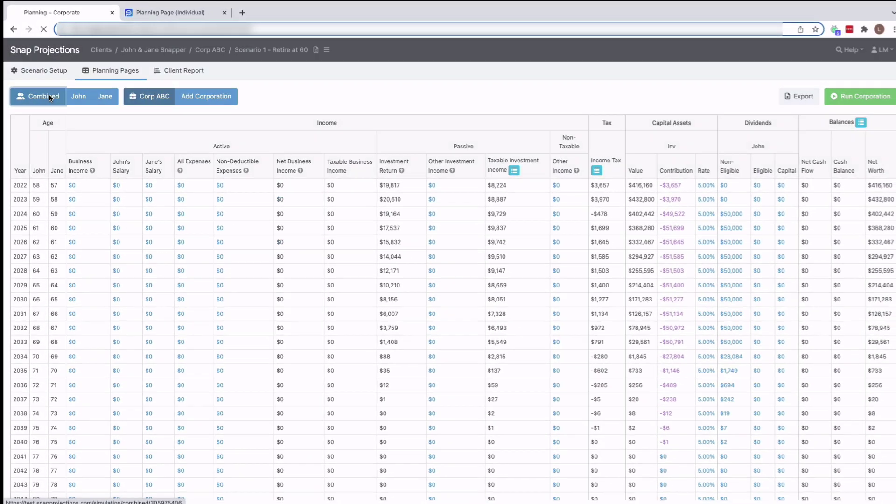
pyautogui.click(39, 103)
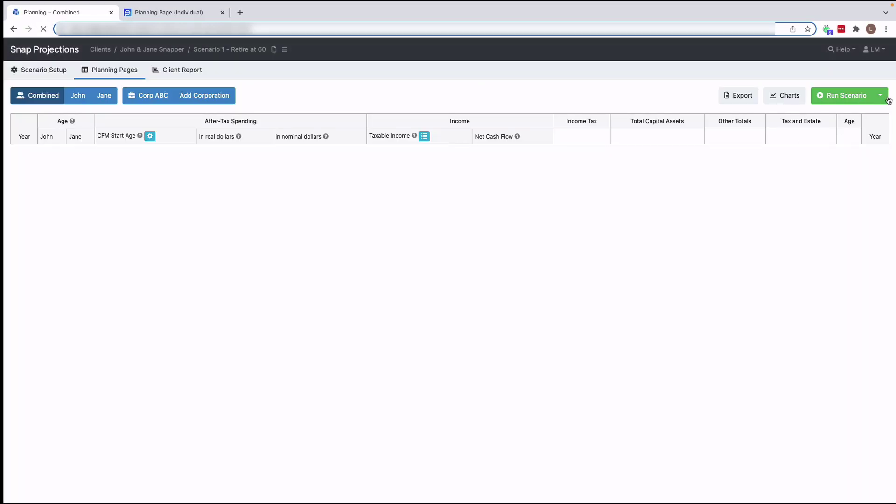
pyautogui.click(881, 97)
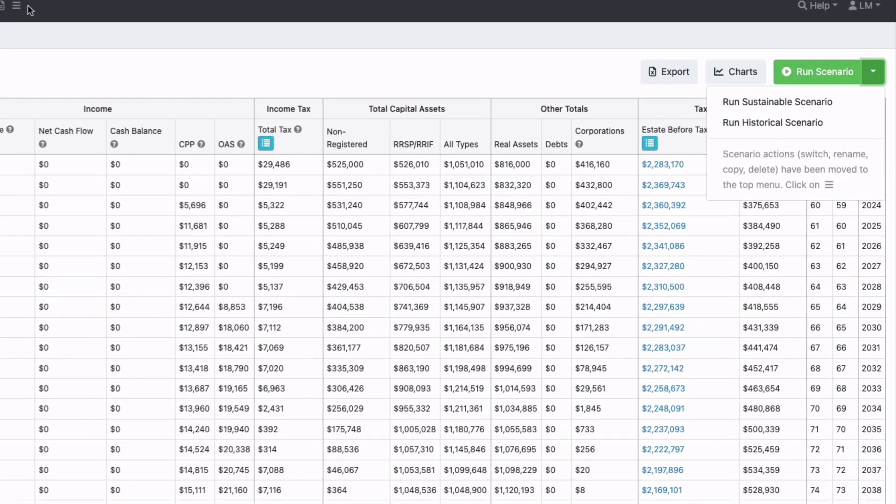
pyautogui.click(36, 10)
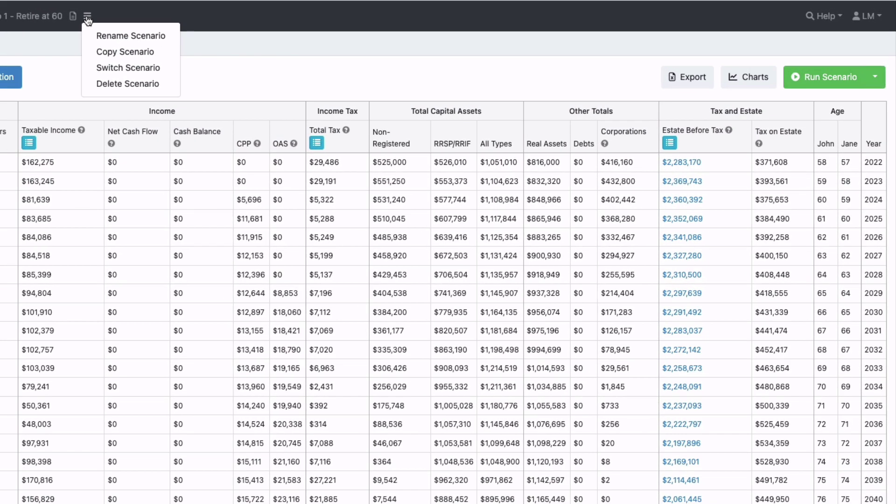
# Close the actions menu, view Help's Instant Answers, then open and close What's New
pyautogui.click(838, 17)
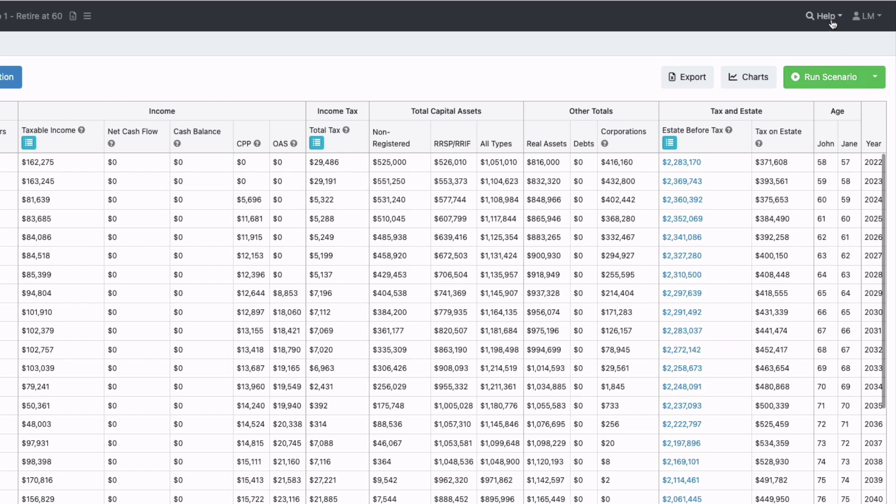
pyautogui.click(831, 21)
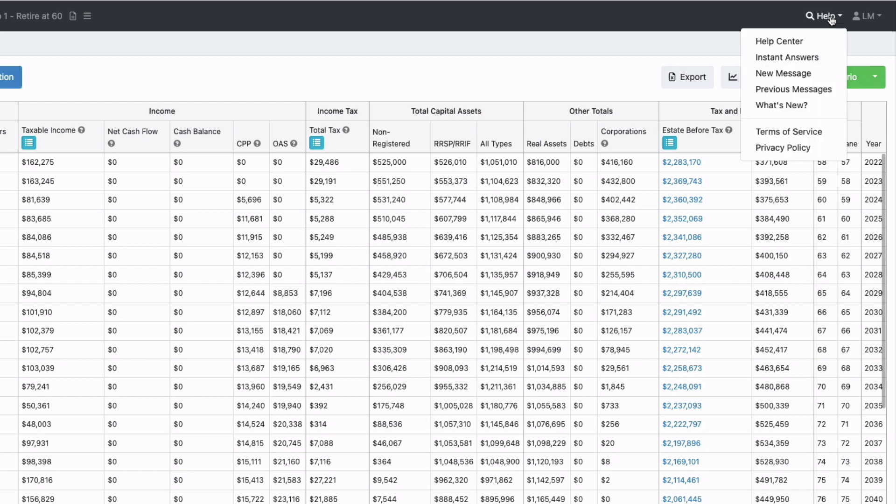
pyautogui.click(810, 61)
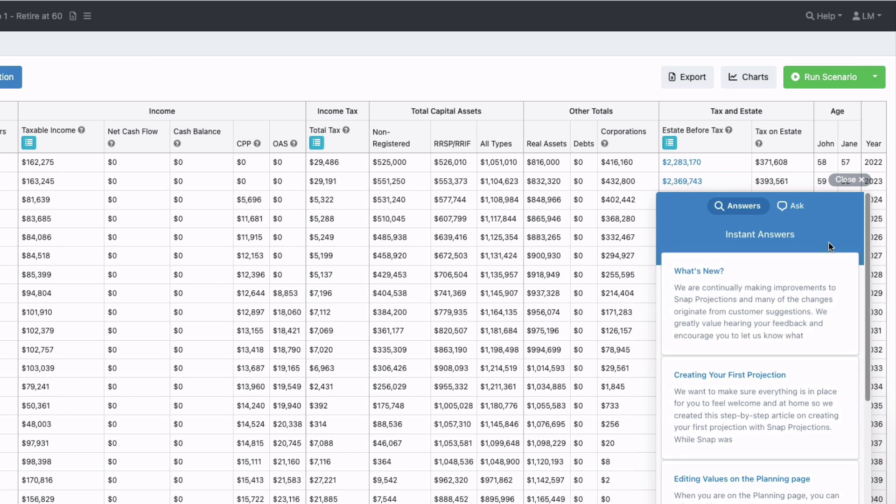
pyautogui.click(825, 15)
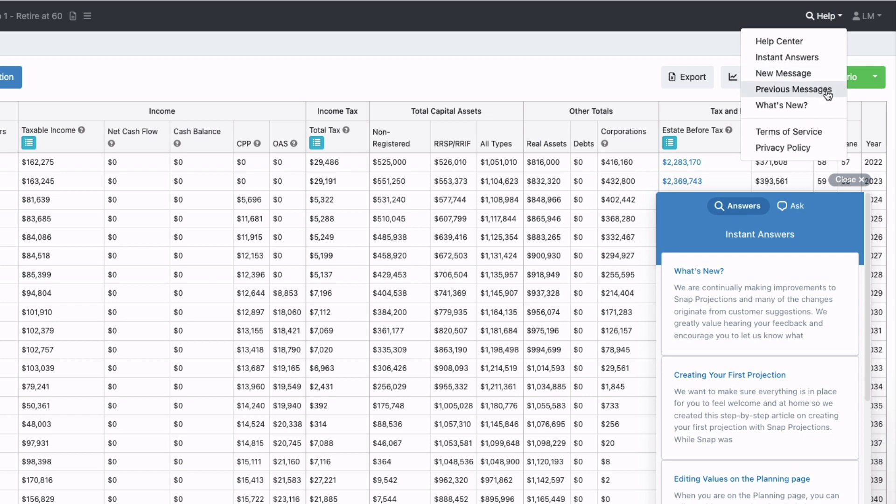
pyautogui.click(792, 105)
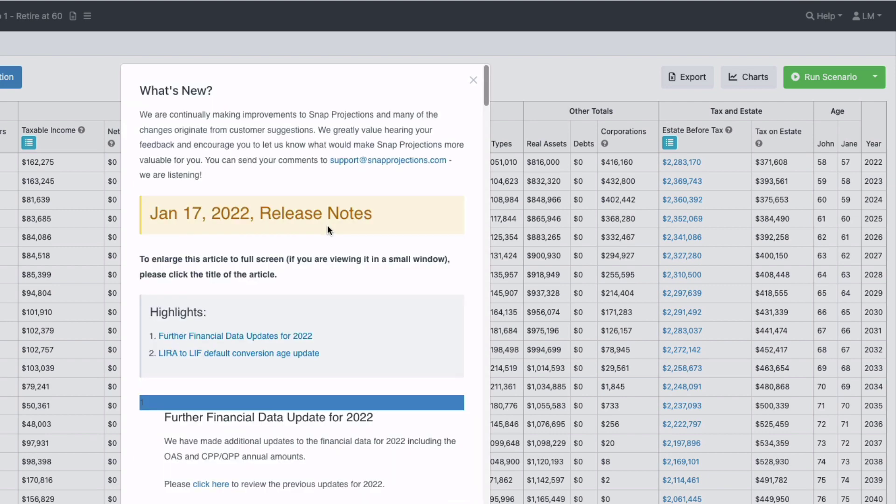
pyautogui.click(474, 82)
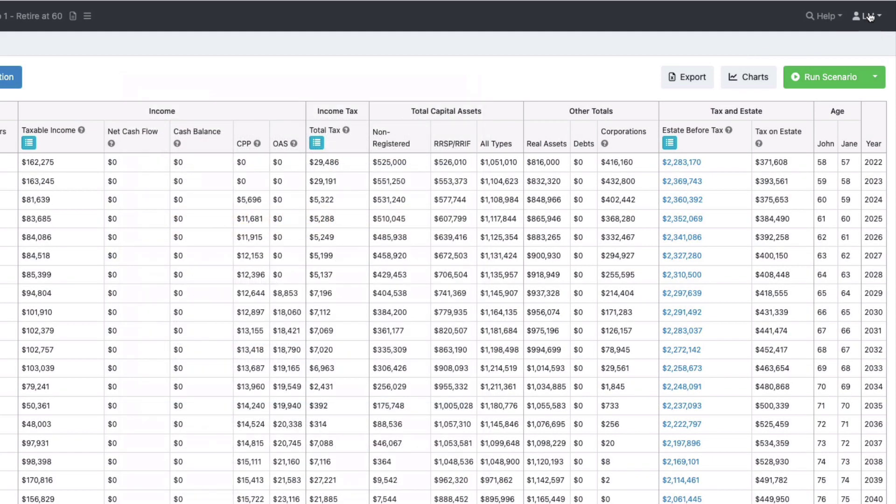
pyautogui.click(869, 17)
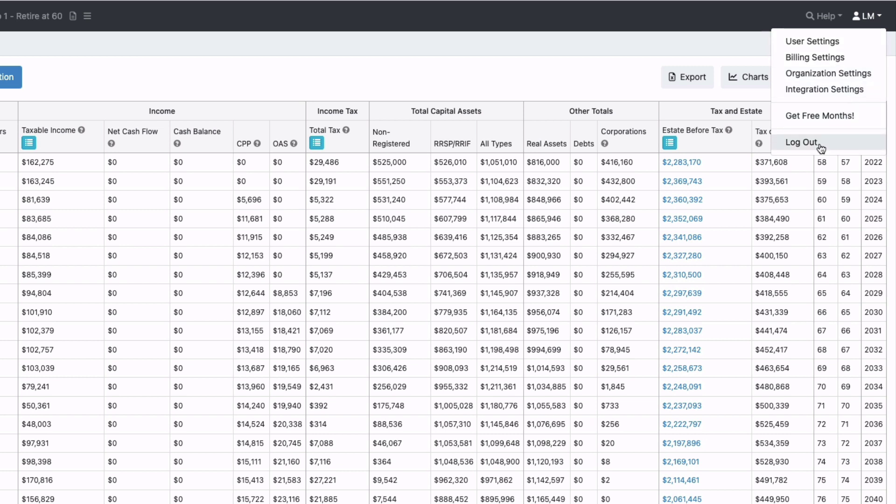
pyautogui.click(419, 69)
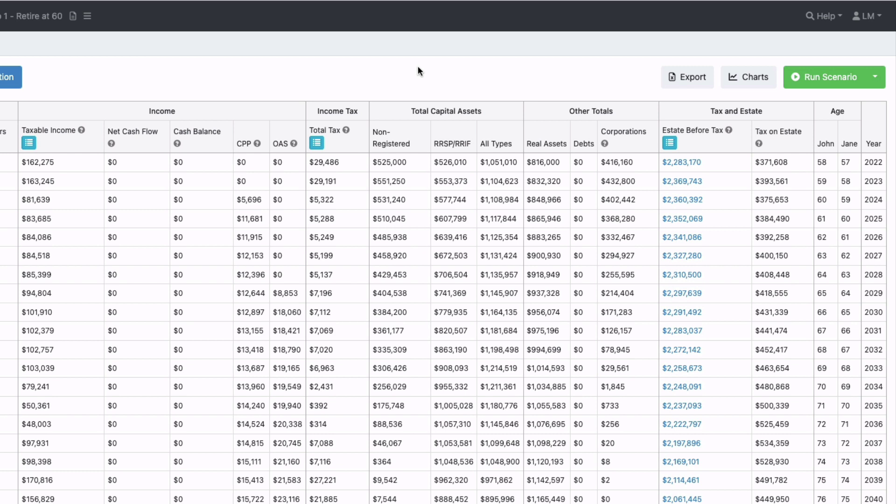